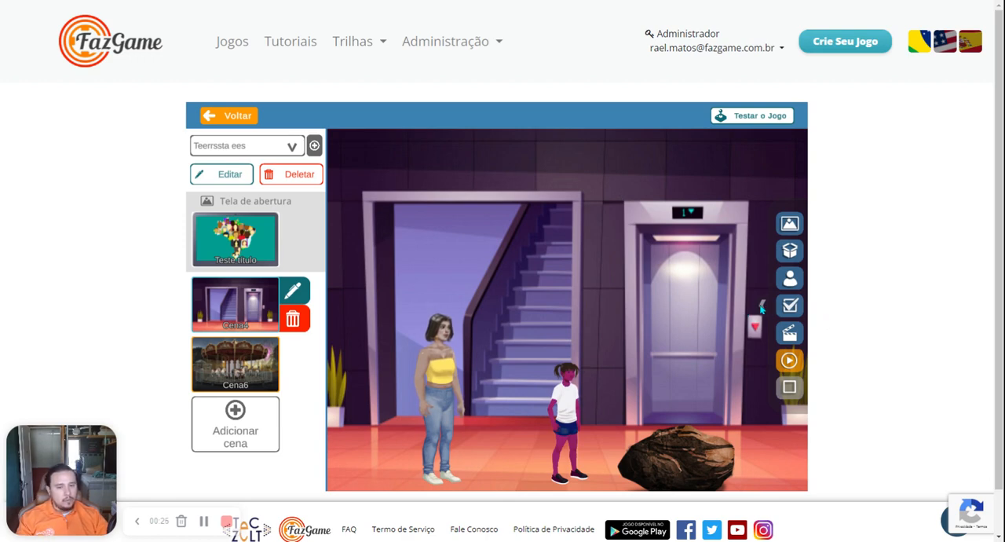
Step: Create a dialogue action containing a question in the actions of scene Cena4
click(788, 335)
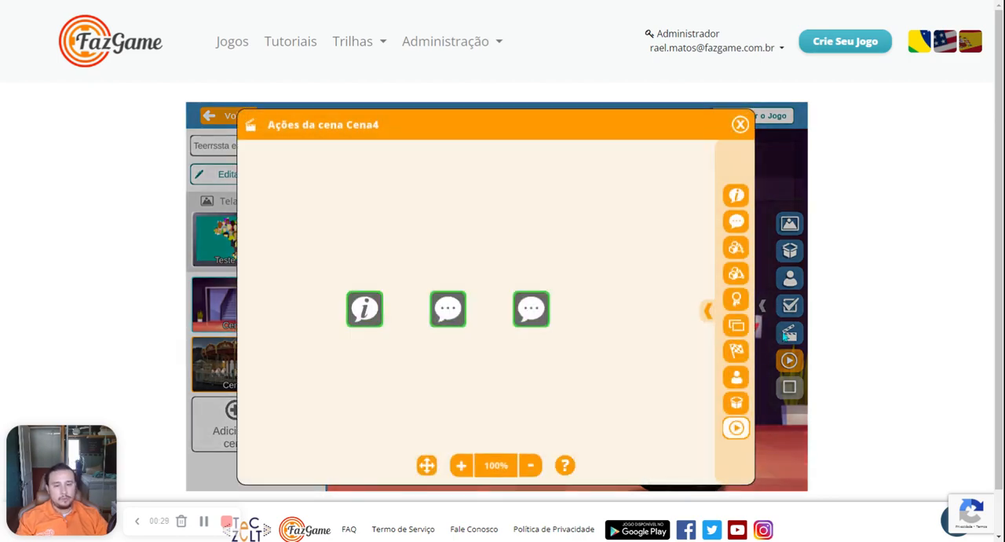
click(711, 310)
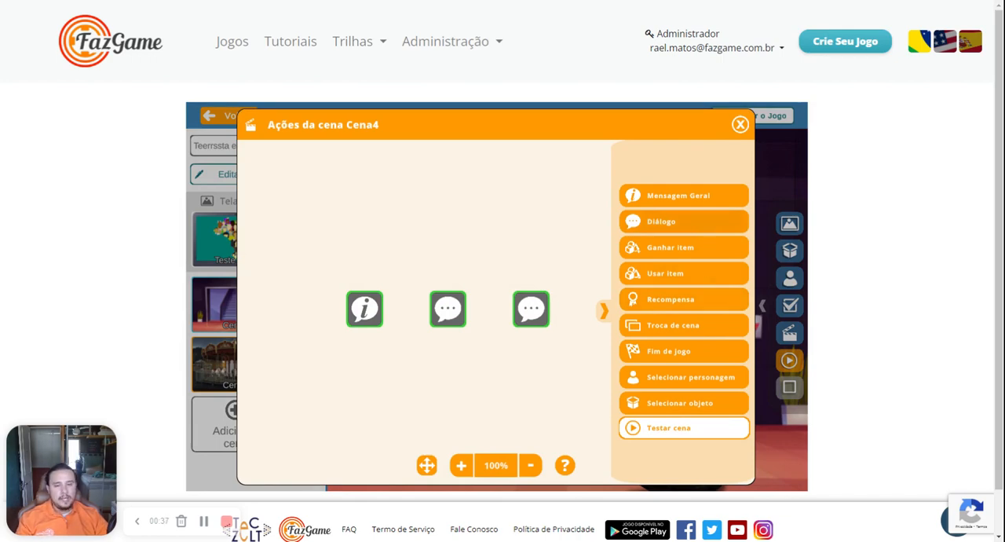
click(691, 225)
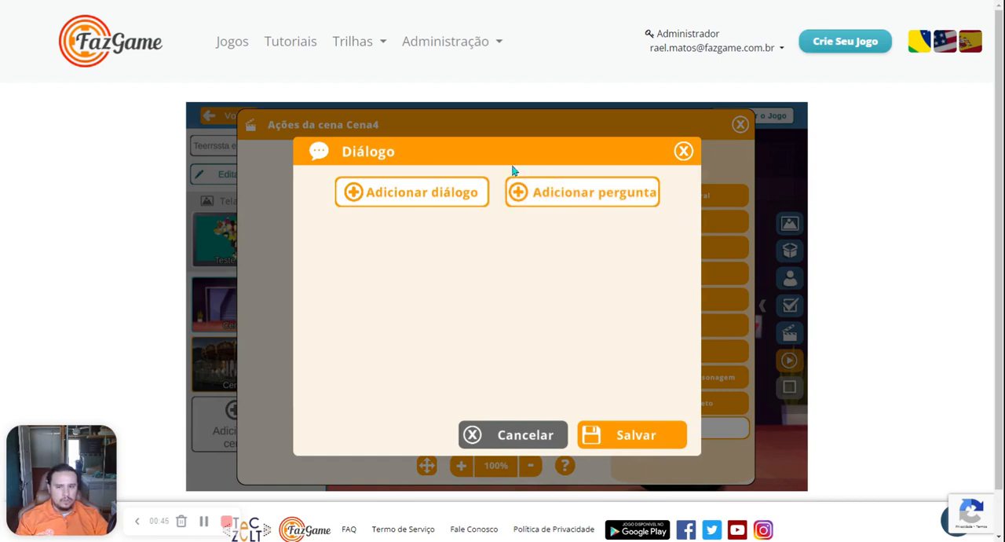
click(640, 193)
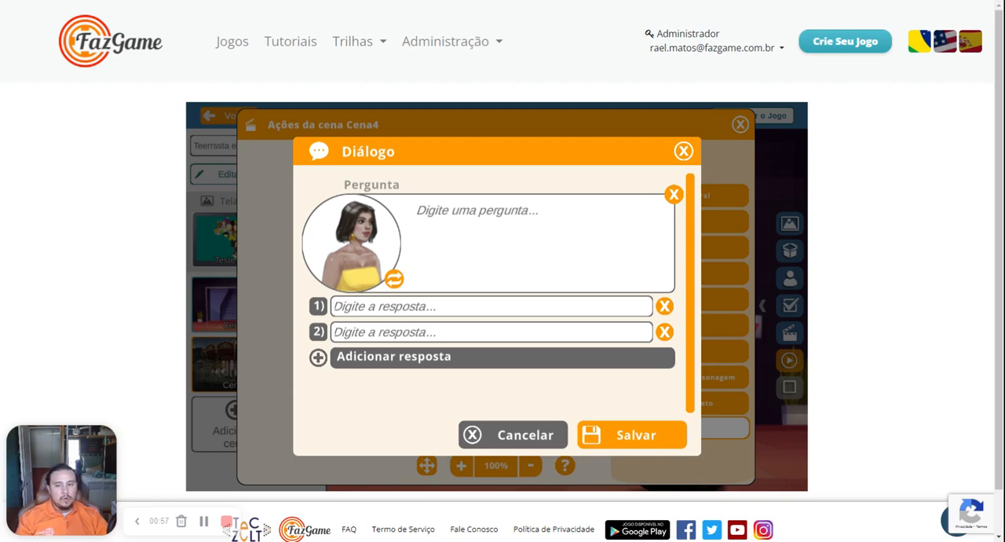
Step: Enter "Pergunta específica?" as the question text and make the girl in the white T-shirt the character asking it
click(608, 217)
text(P)
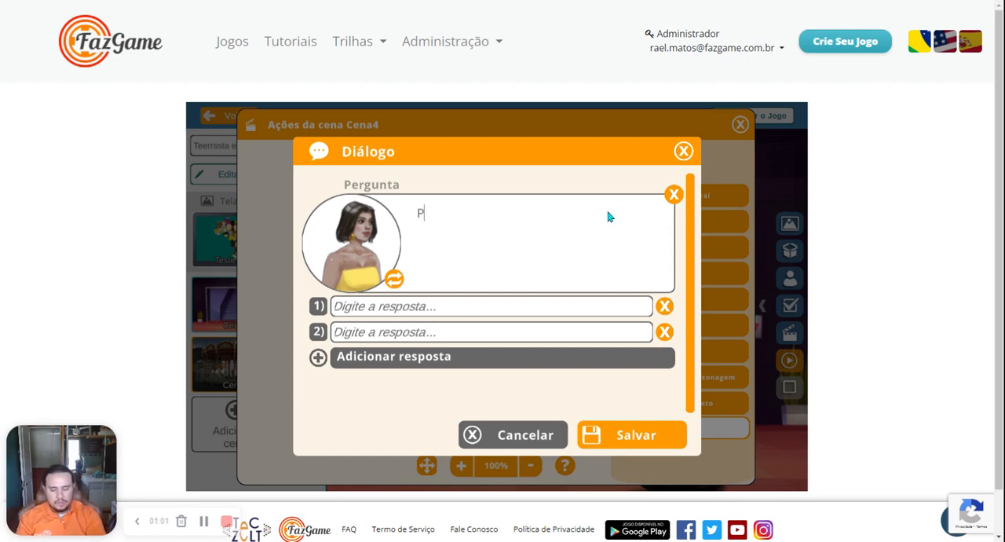
text(ergunta)
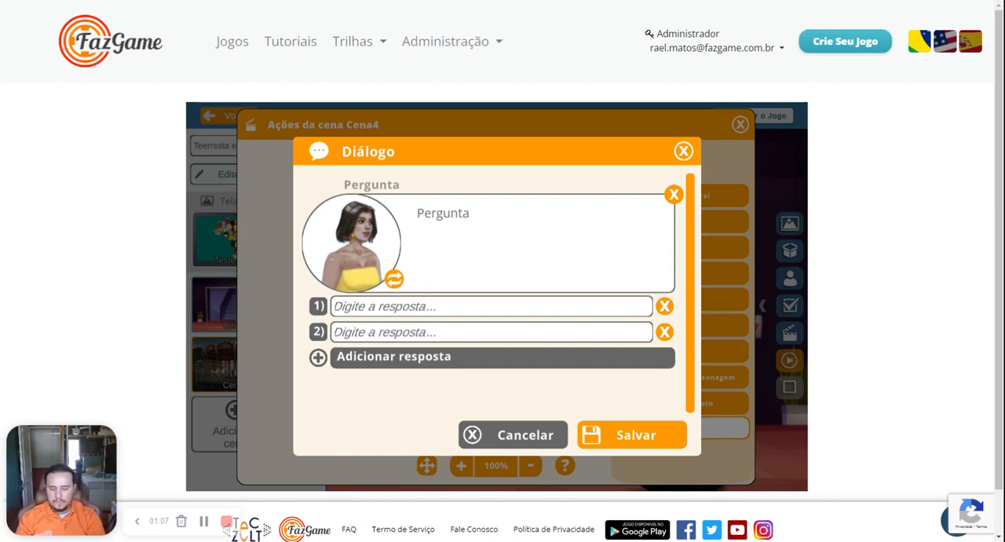
text( específica)
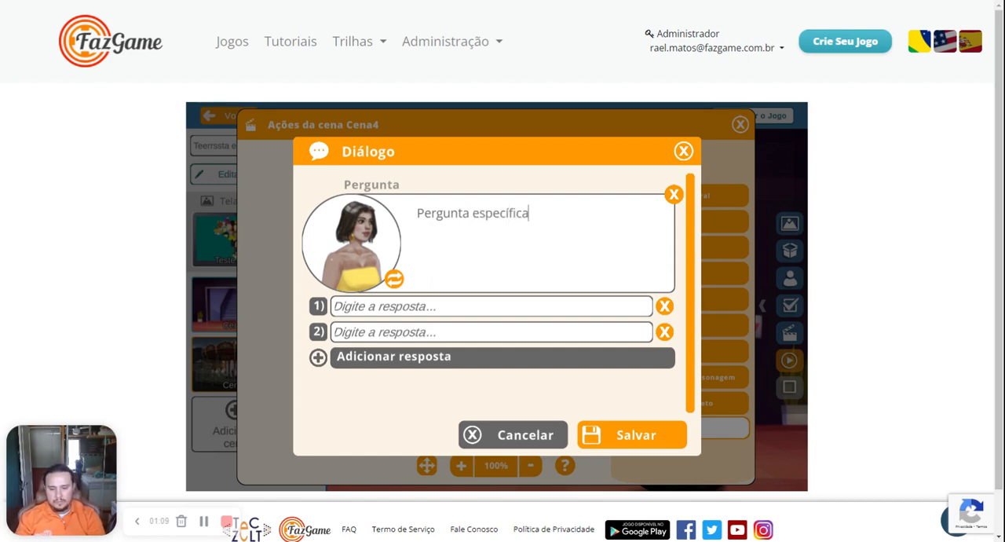
text(?)
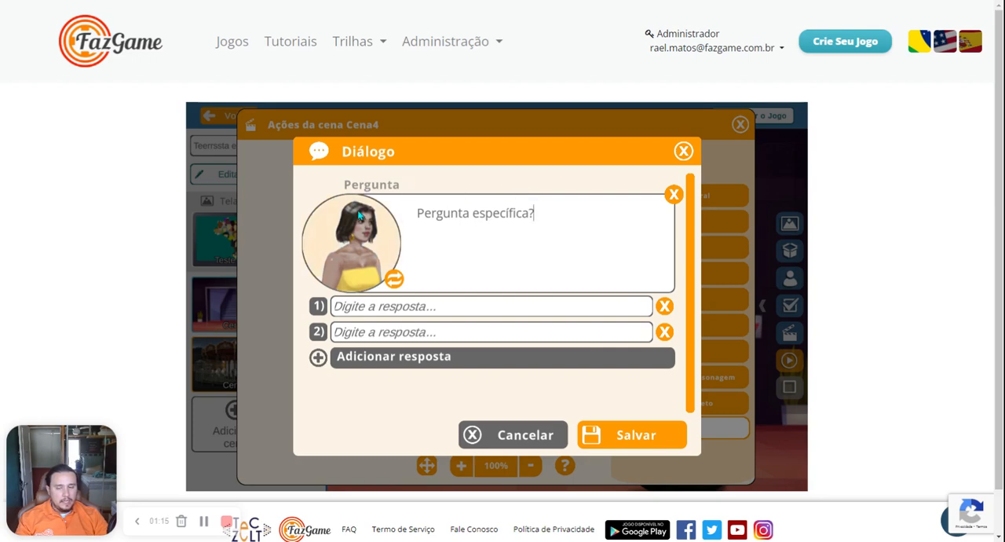
click(394, 280)
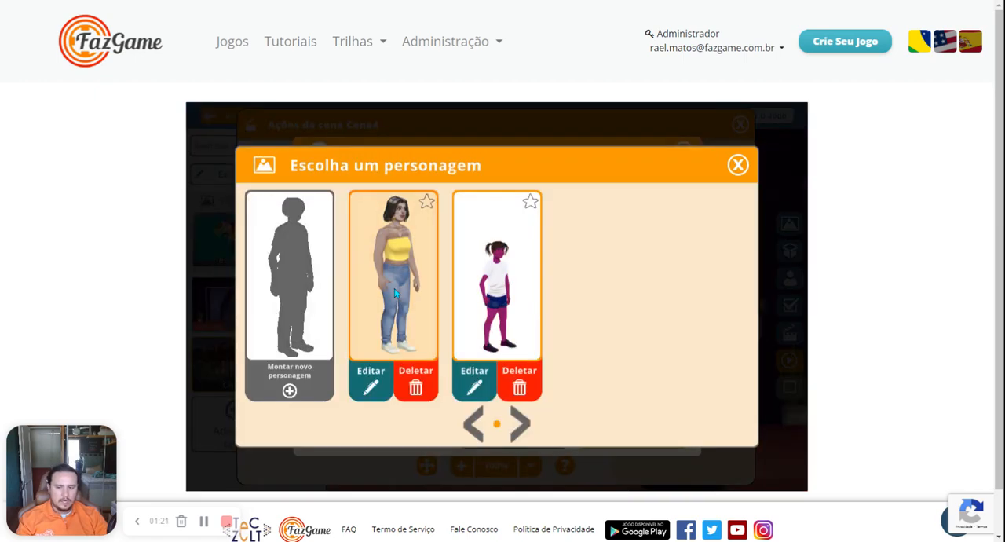
click(526, 272)
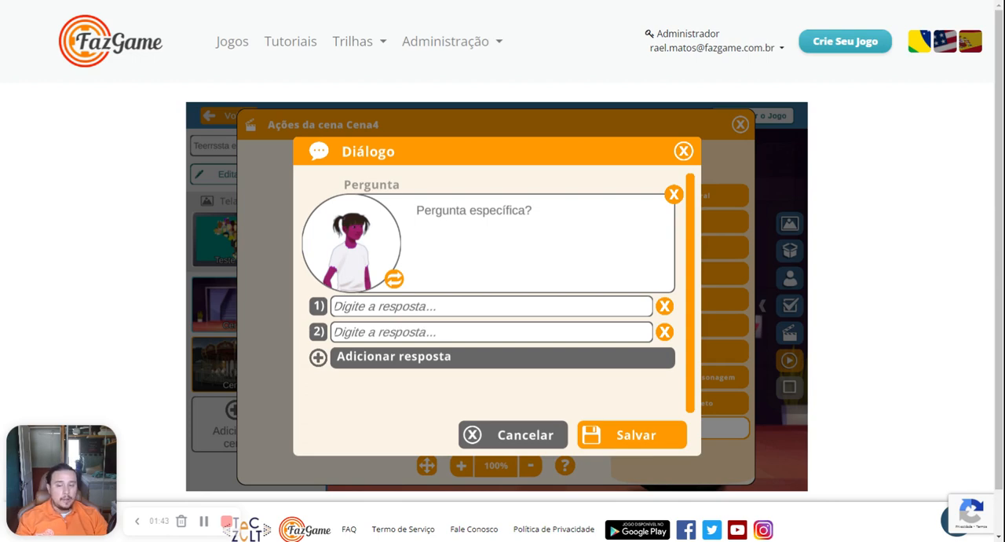
Step: Add a third and a fourth answer option to the question and delete both again
click(527, 363)
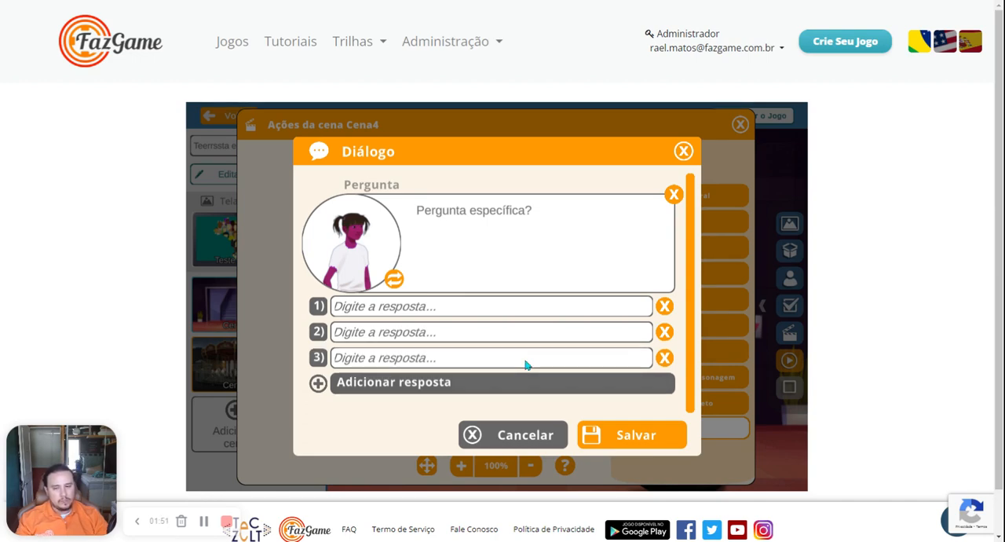
click(484, 388)
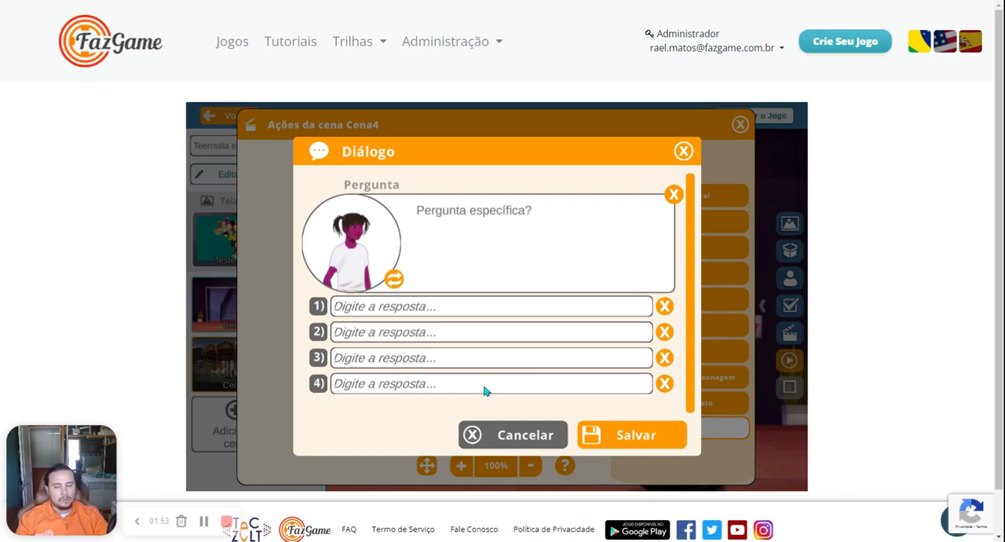
click(668, 383)
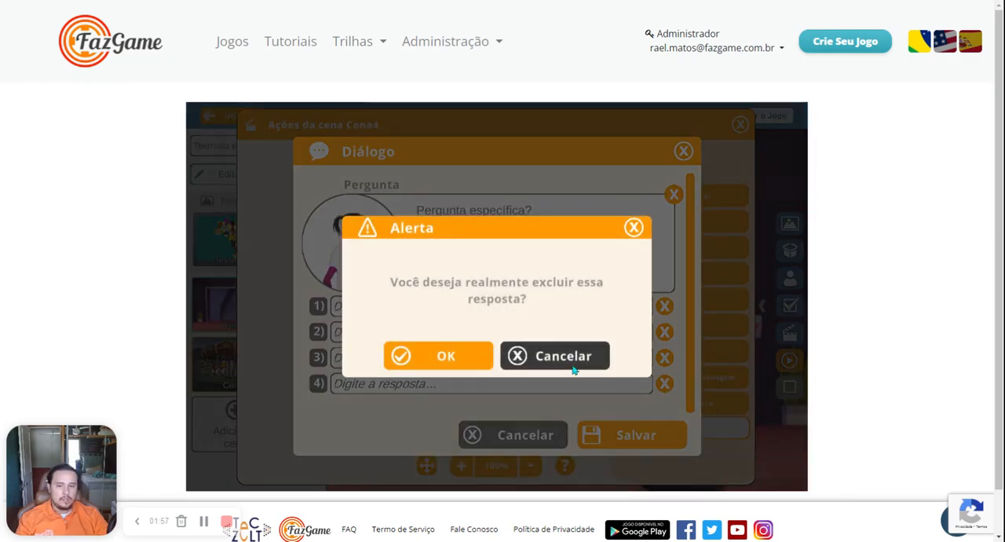
click(484, 354)
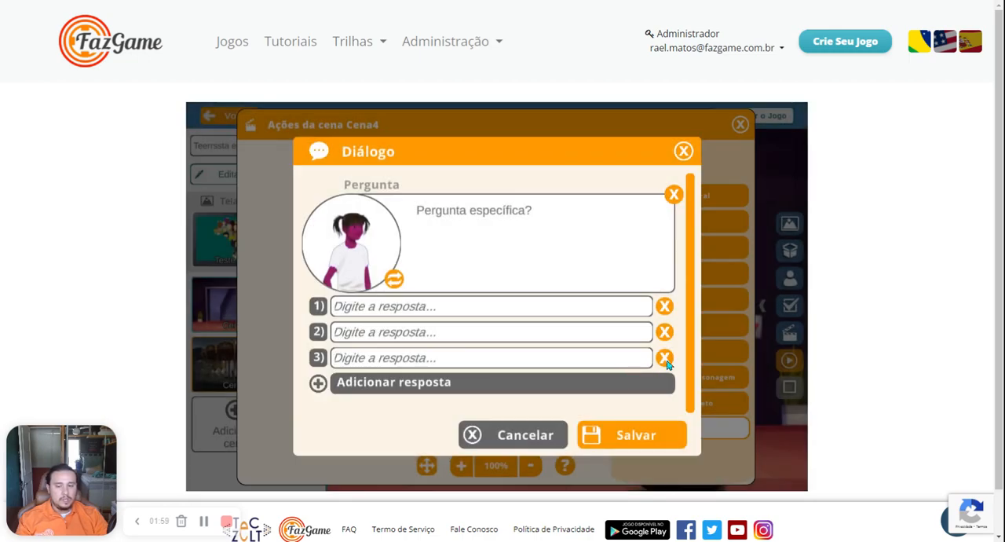
click(665, 358)
click(470, 351)
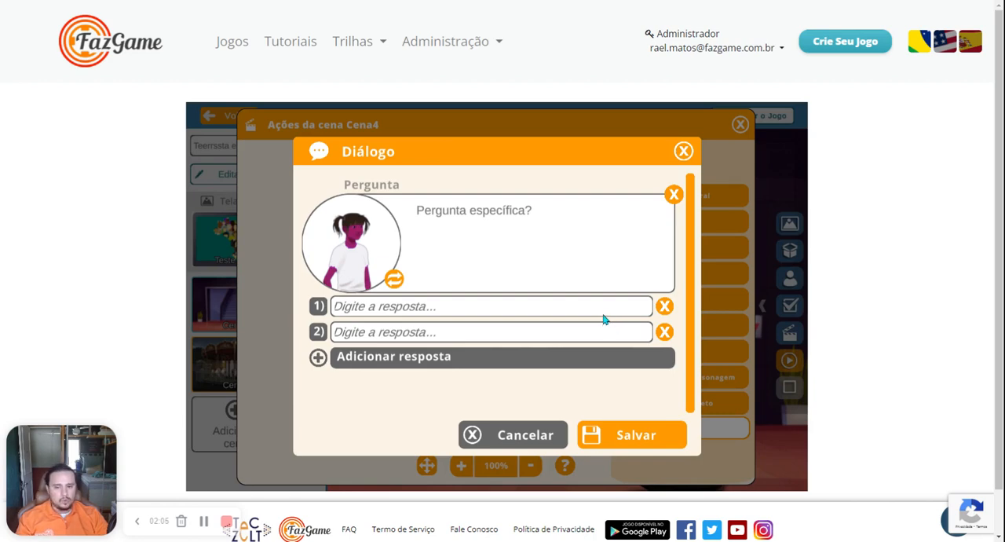
Step: Fill in the two answers as "Resposta A" and "Resposta B" and save the dialogue
click(588, 306)
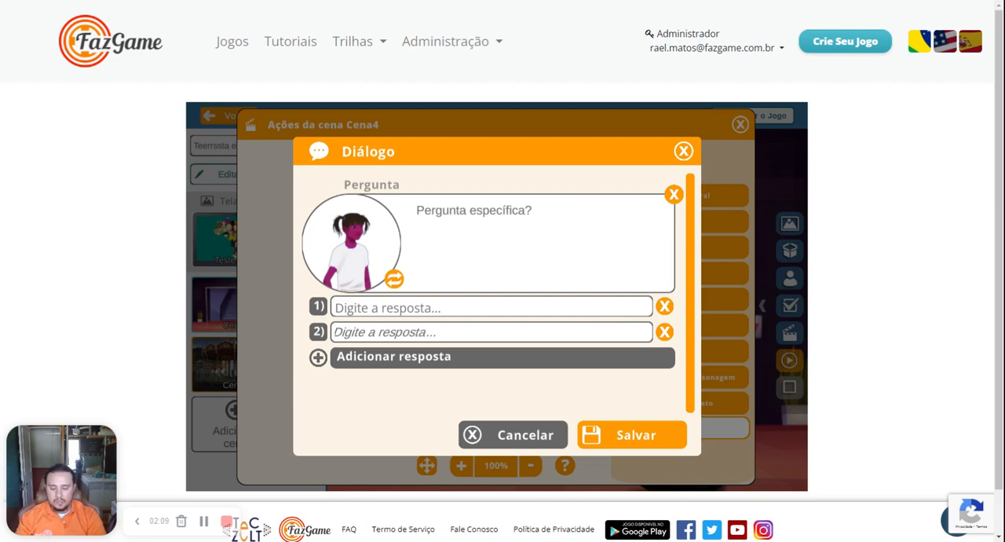
text(Resposta)
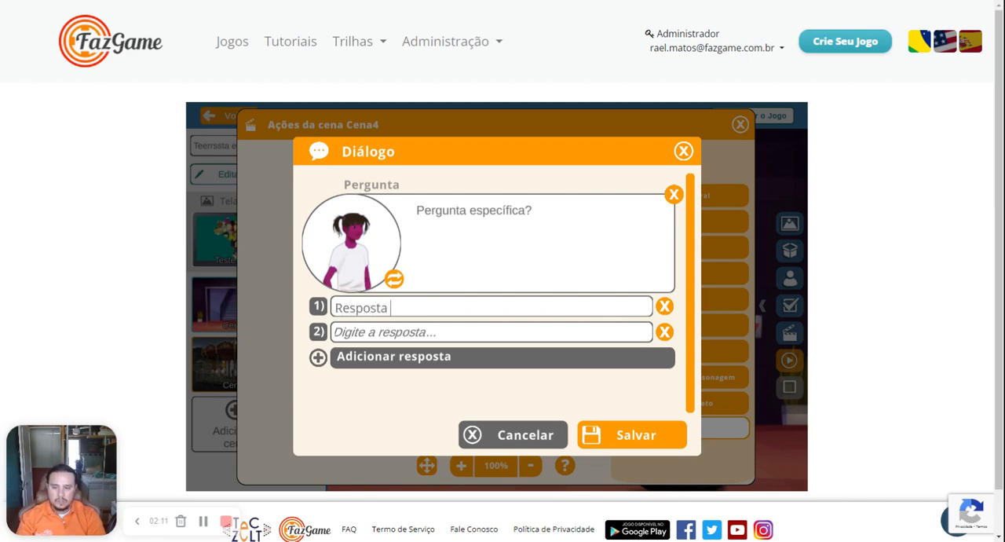
text( A)
click(561, 336)
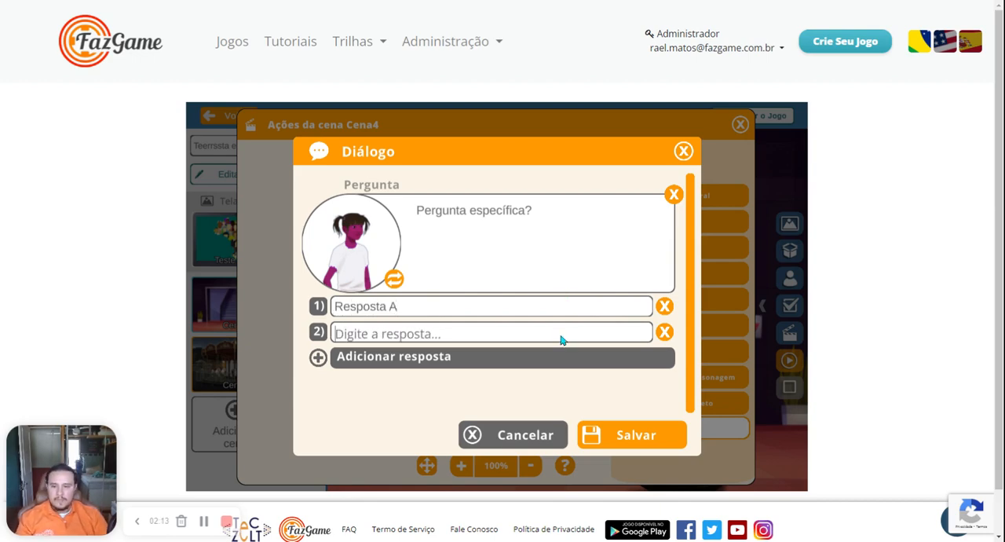
text(Resposta B)
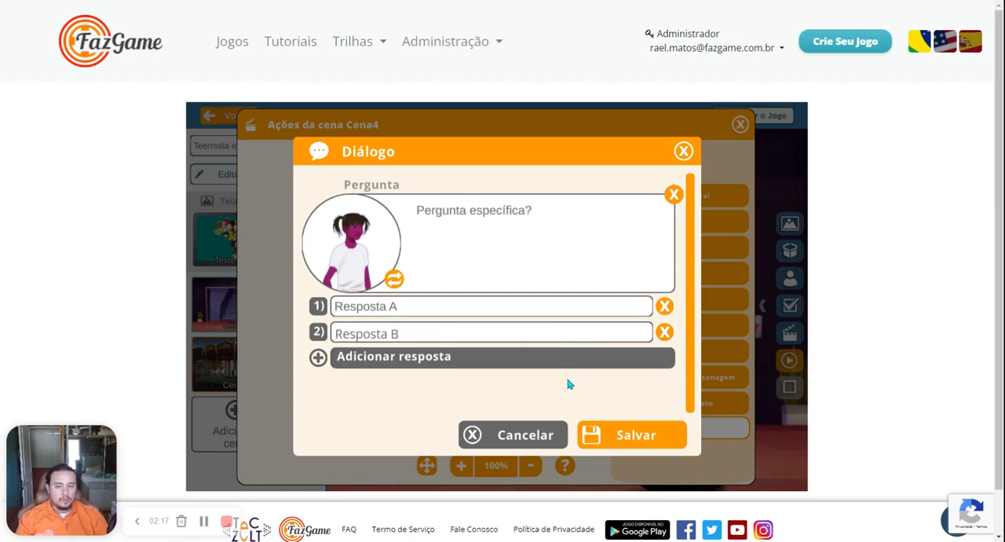
click(604, 432)
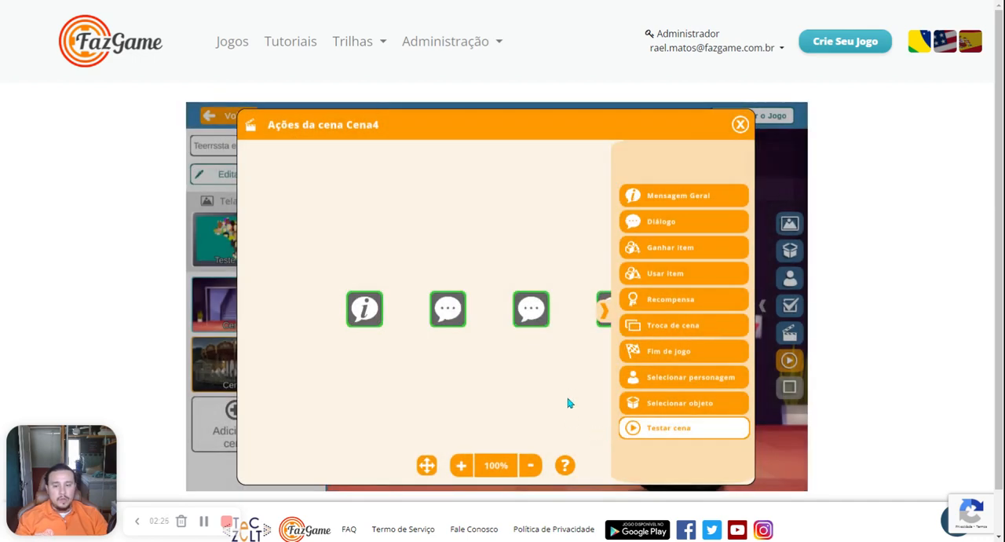
Step: Test scene Cena4 by advancing through its message and dialogues, answering the question with Resposta B, and stop the test
click(606, 314)
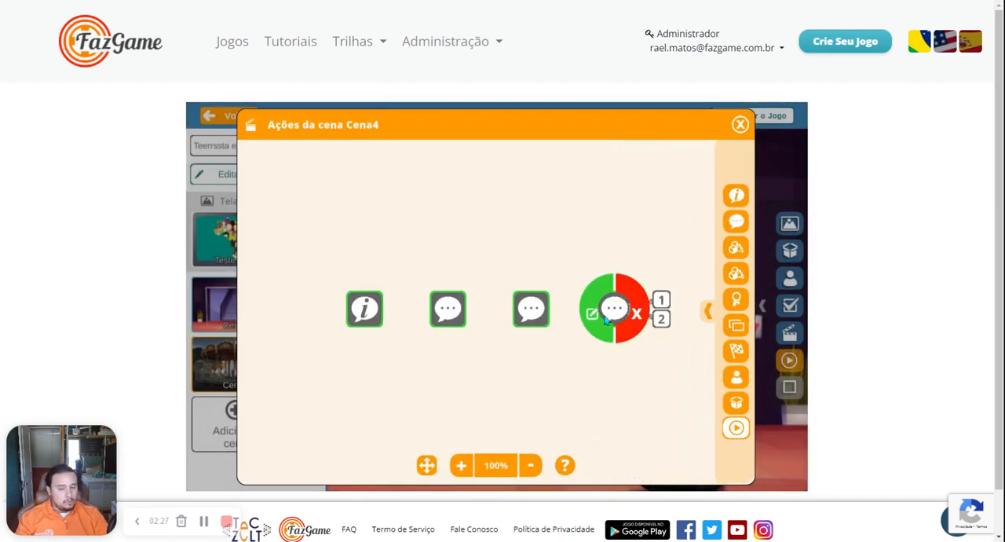
mouse_move(616, 302)
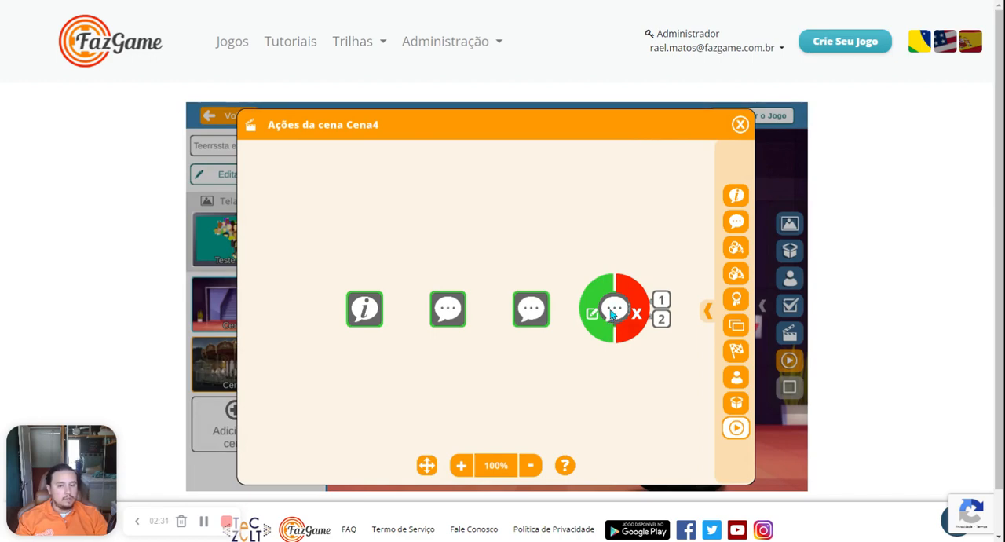
scroll(477, 330, down, 3)
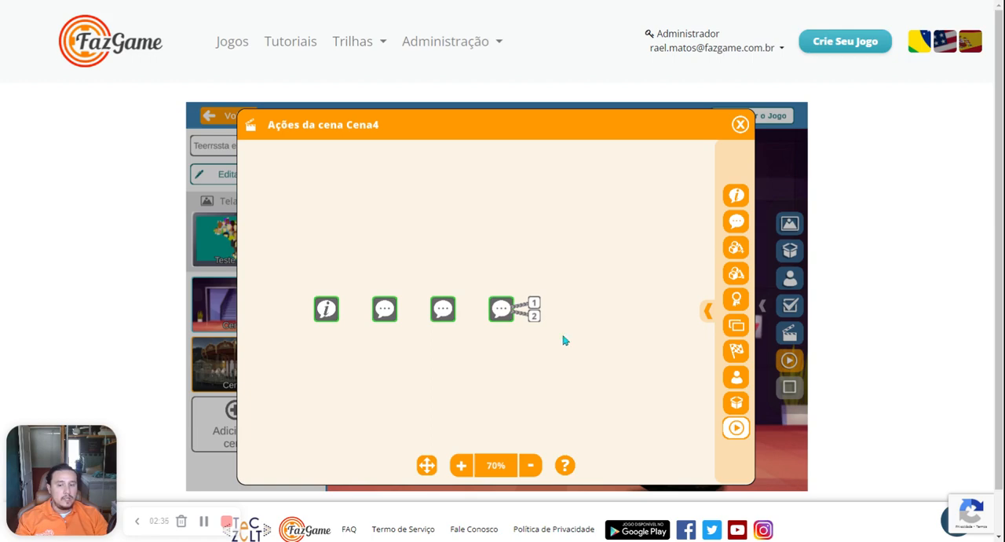
mouse_move(505, 330)
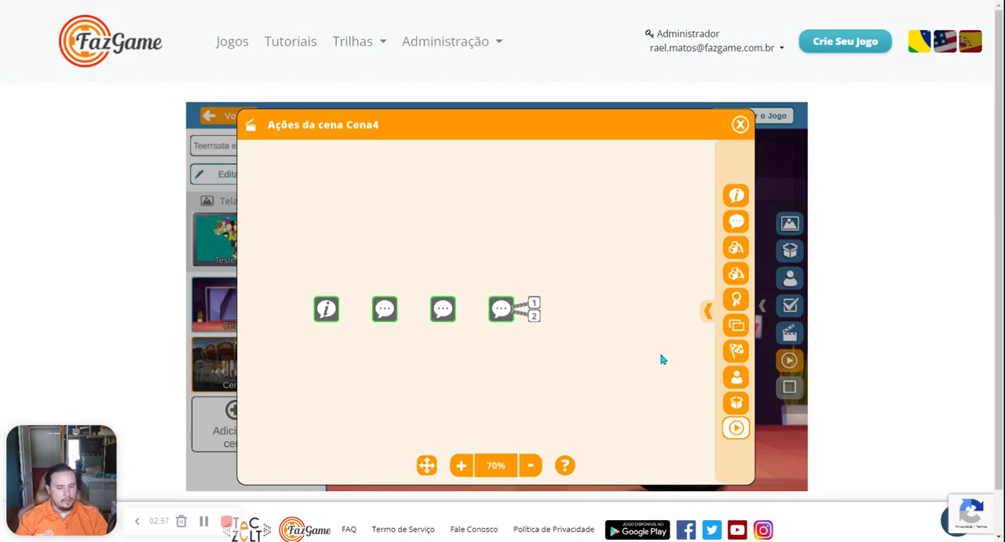
click(733, 430)
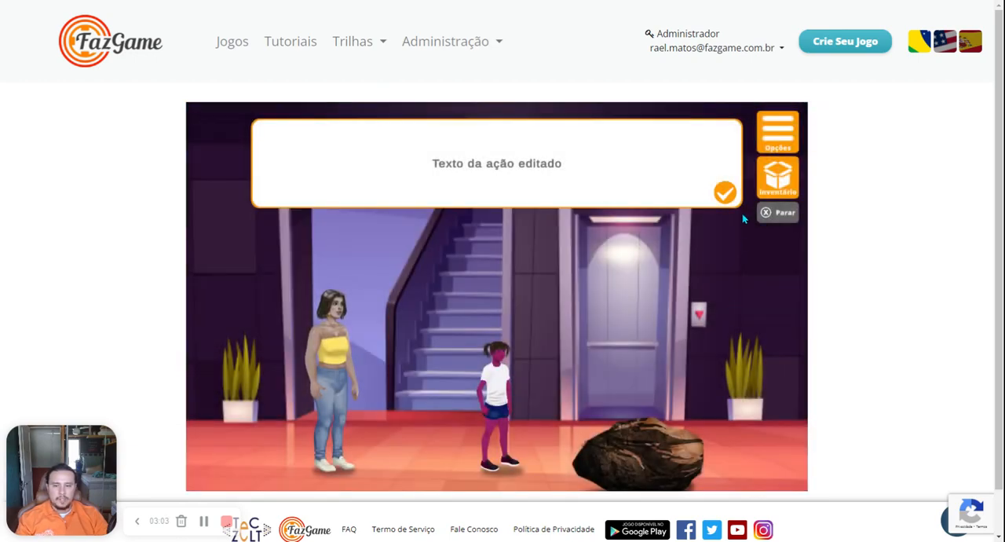
click(725, 192)
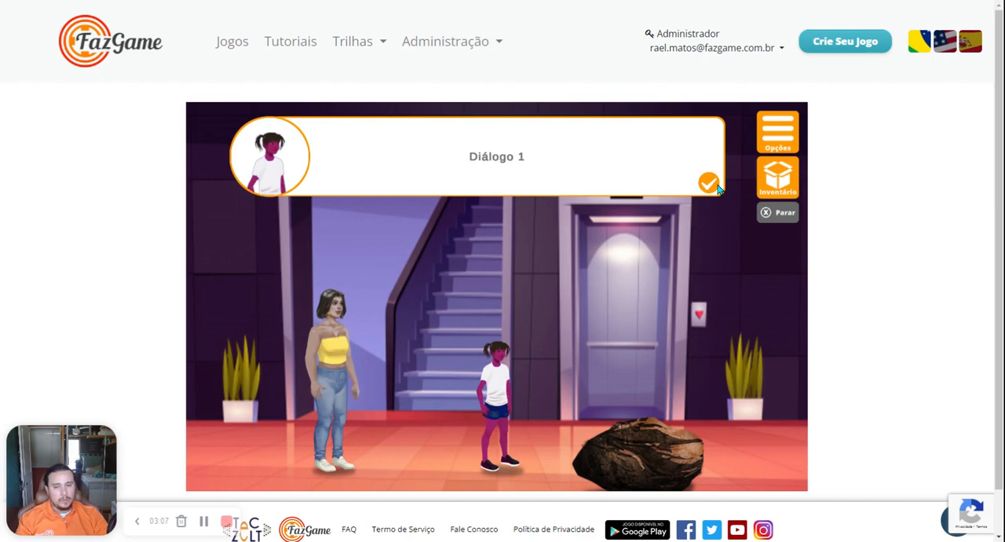
click(716, 186)
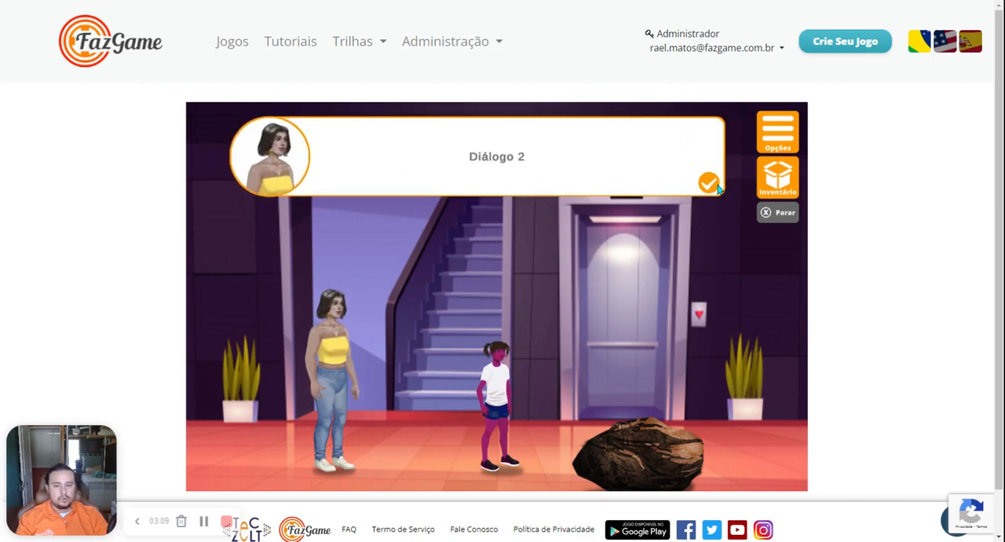
click(716, 187)
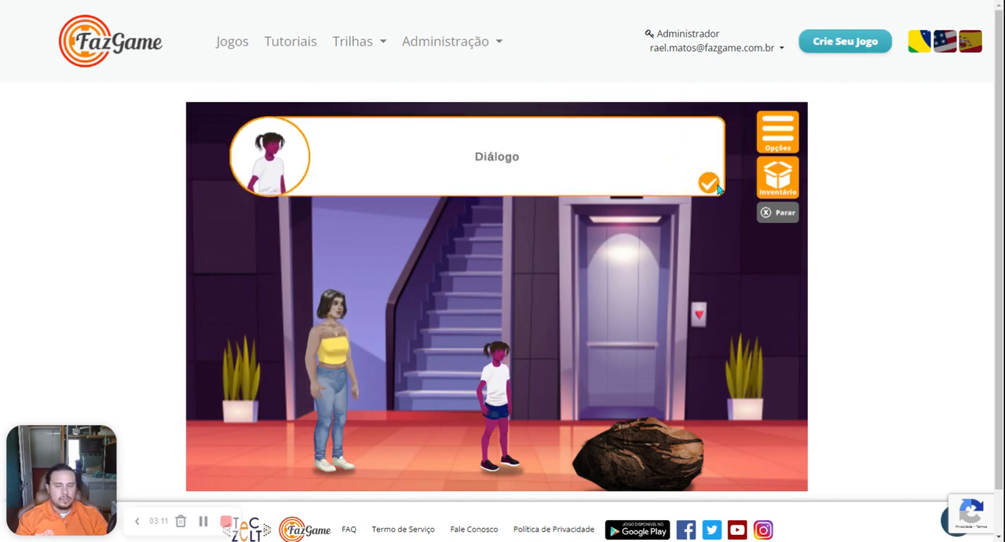
click(717, 187)
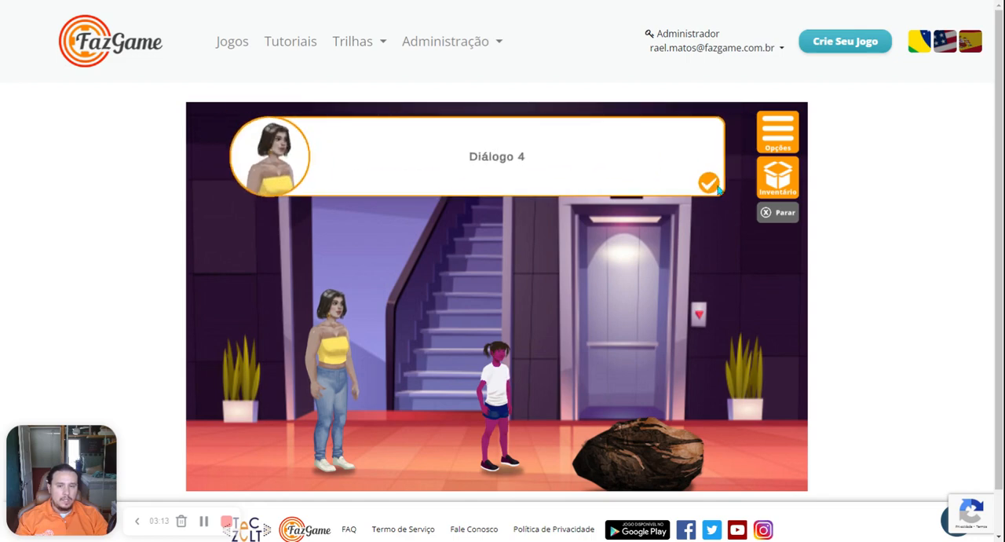
click(716, 186)
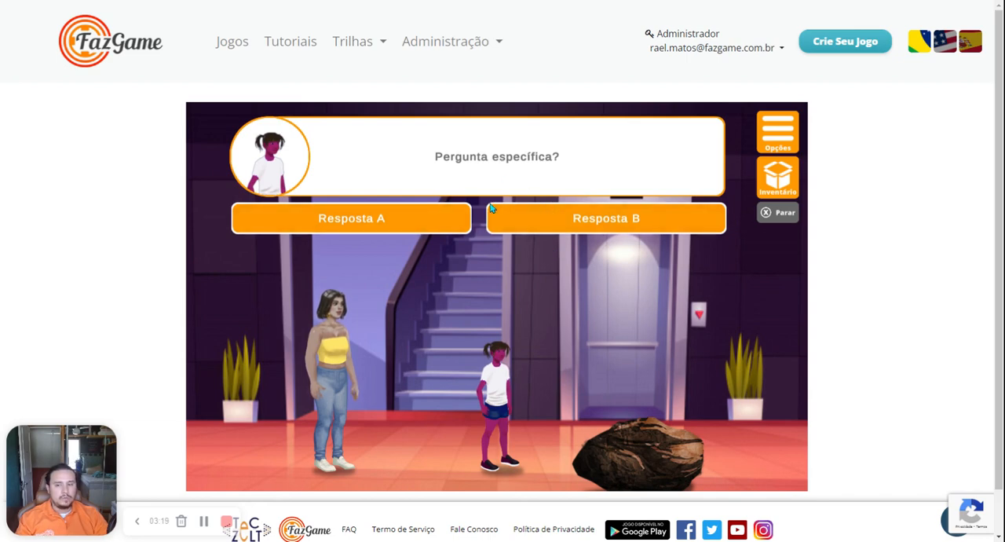
click(621, 220)
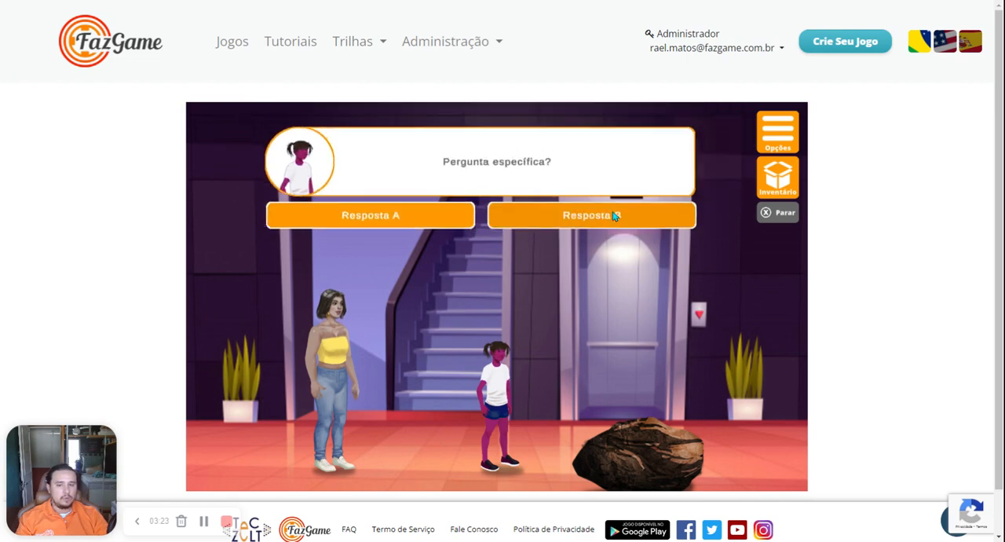
click(764, 213)
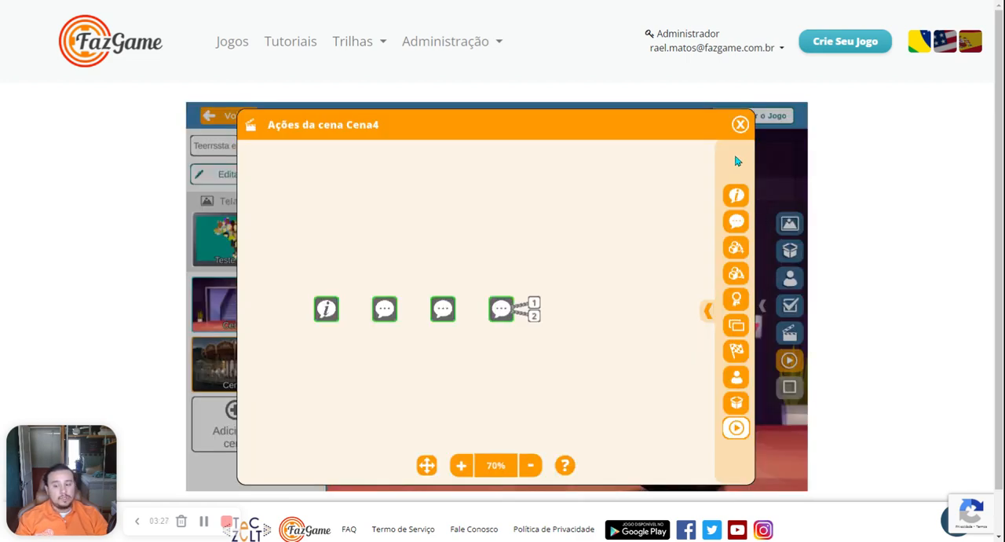